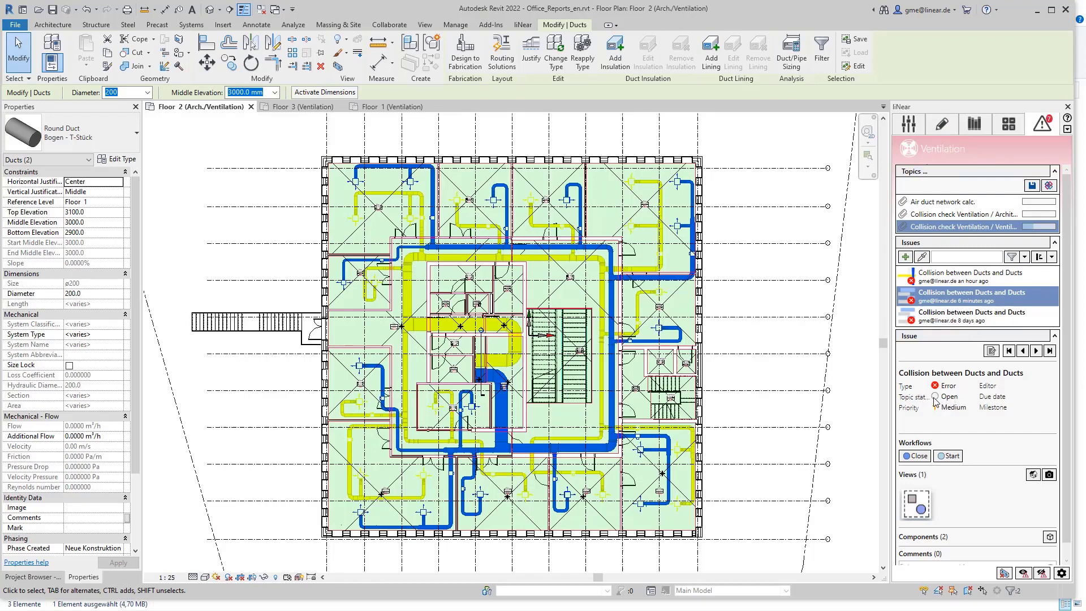
Step: Return the collision issue to Open, then show the Issues and tasks workflow statuses in liNear Options
left_click(948, 456)
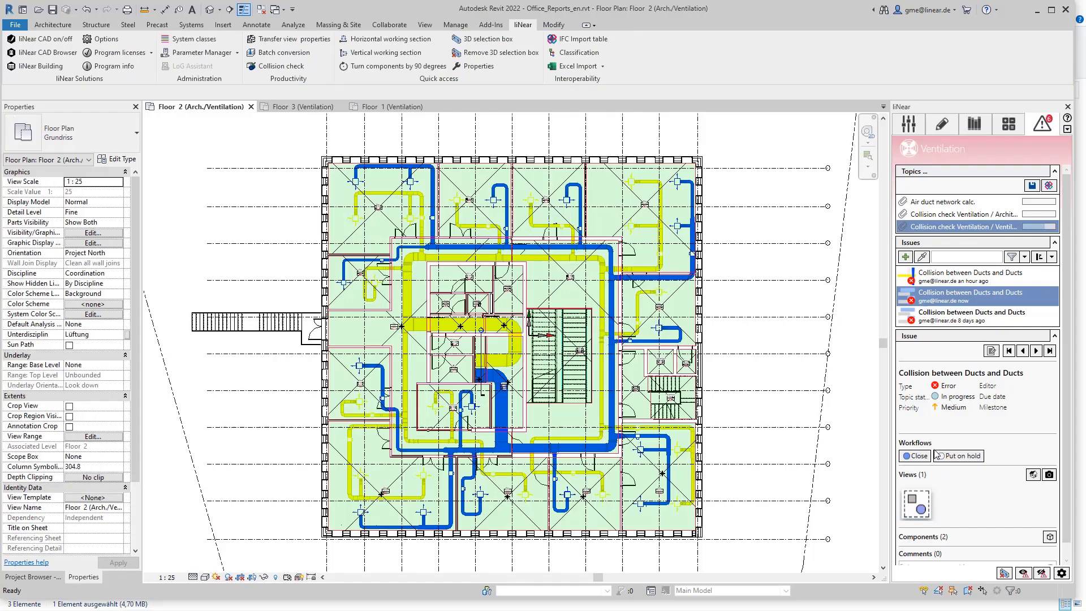
left_click(917, 456)
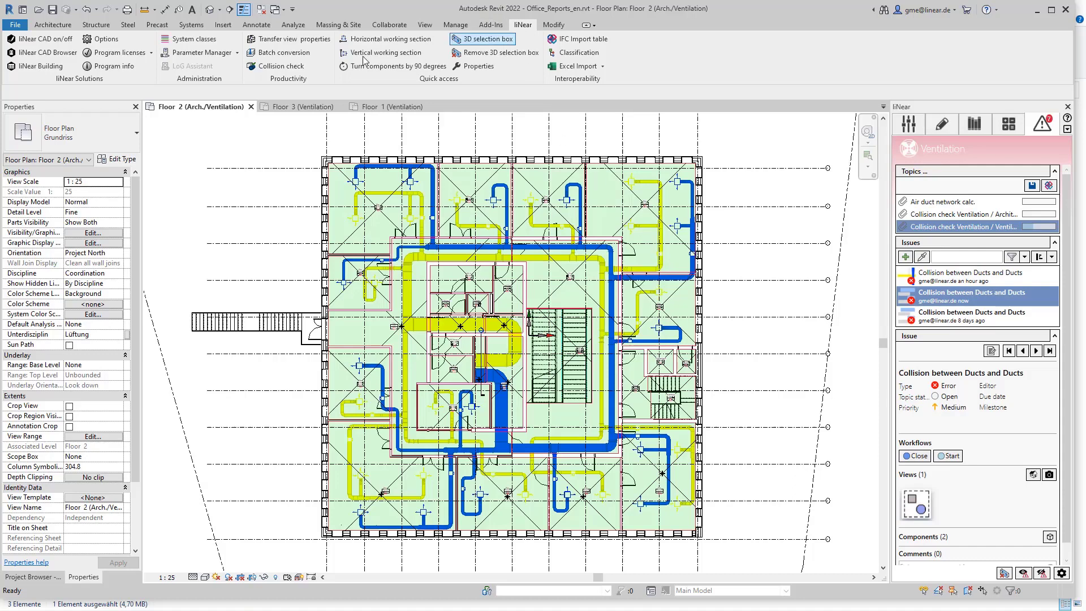
left_click(102, 39)
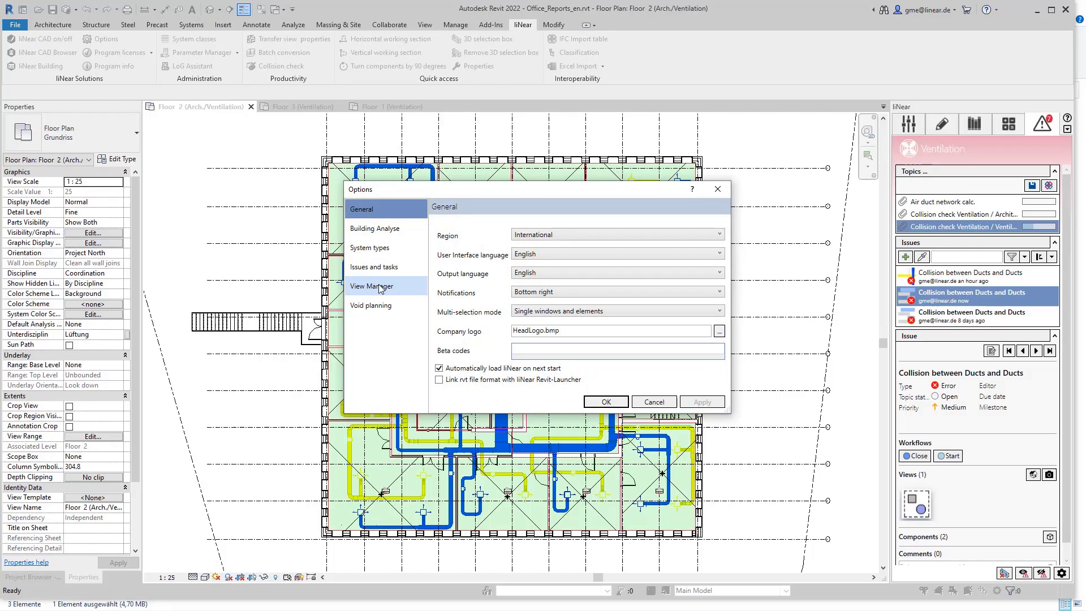
left_click(381, 267)
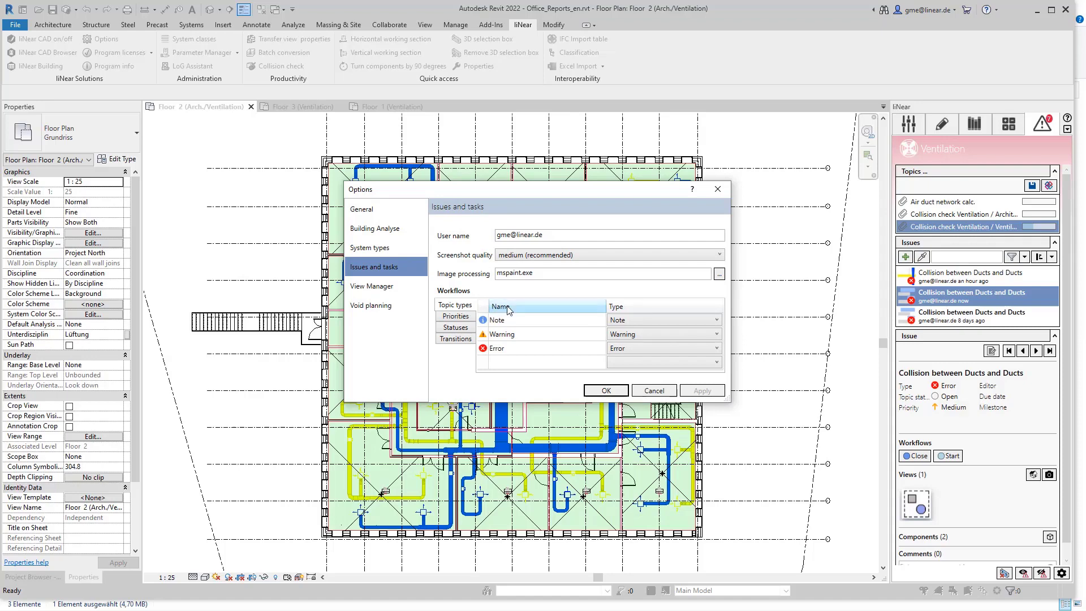
left_click(465, 318)
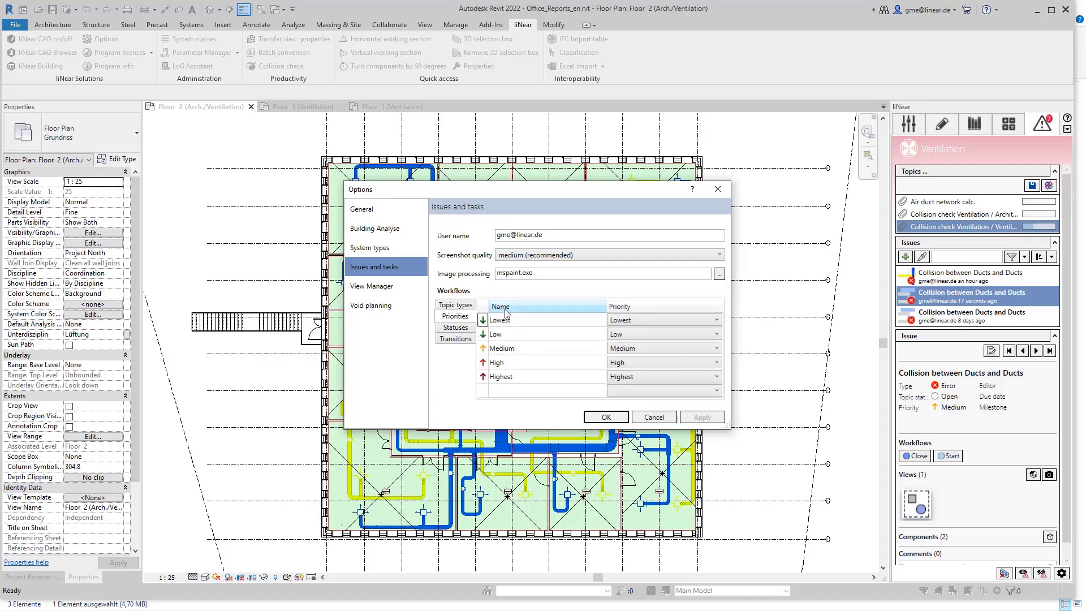
left_click(454, 329)
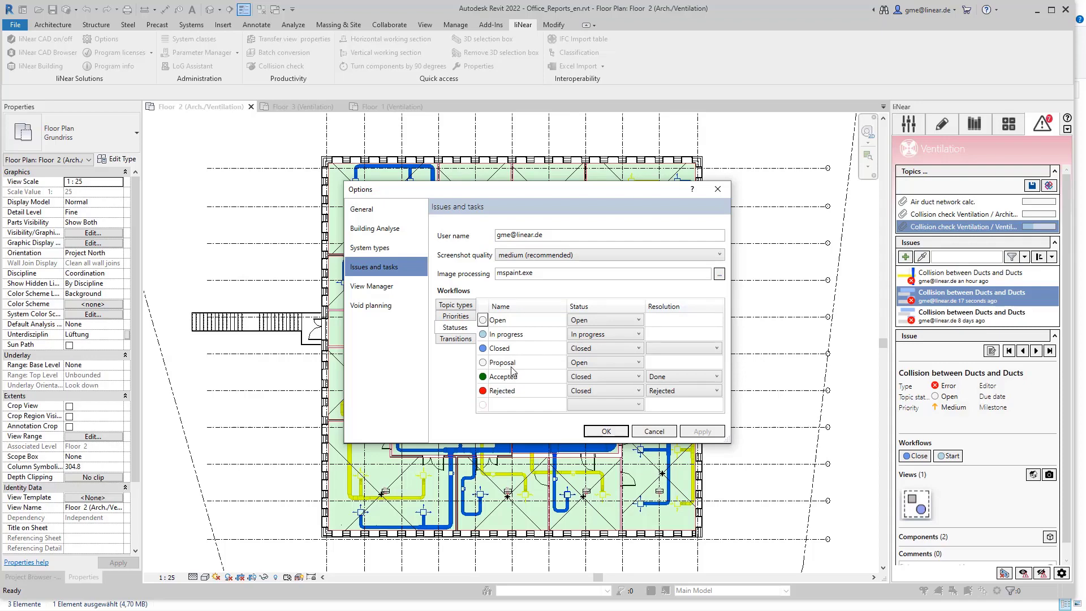
Step: Inspect the status categories of the existing Proposal, Accepted and Rejected workflow statuses
left_click(592, 364)
left_click(576, 365)
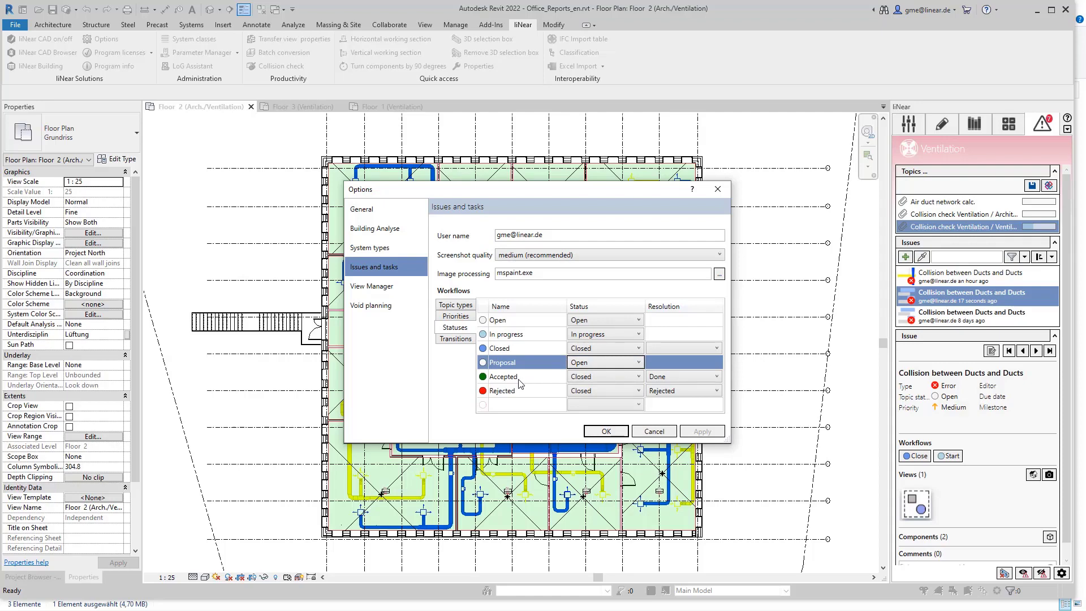
left_click(497, 383)
left_click(504, 392)
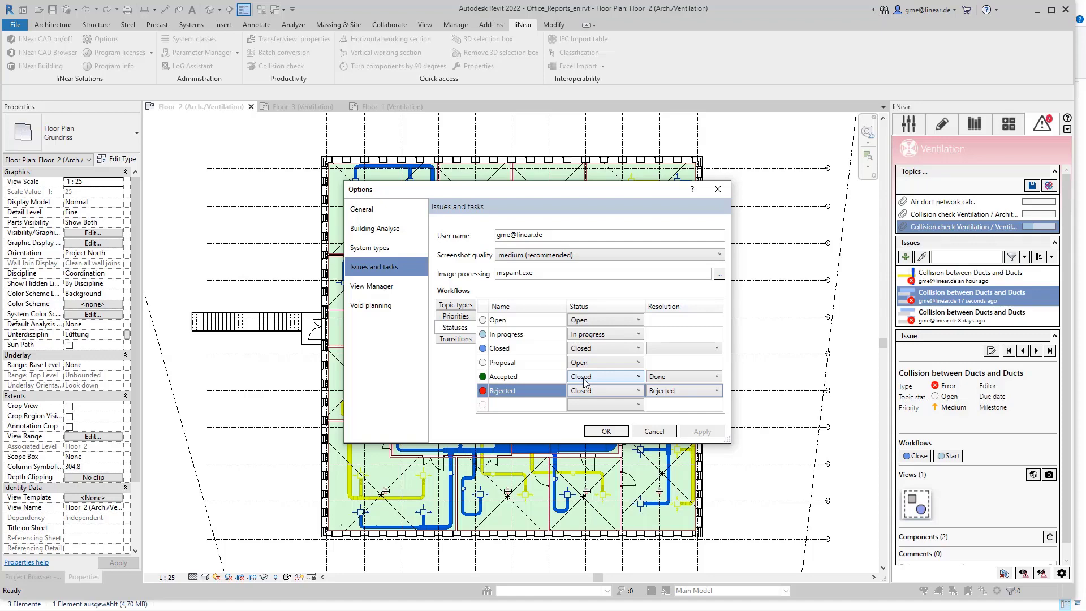
left_click(533, 378)
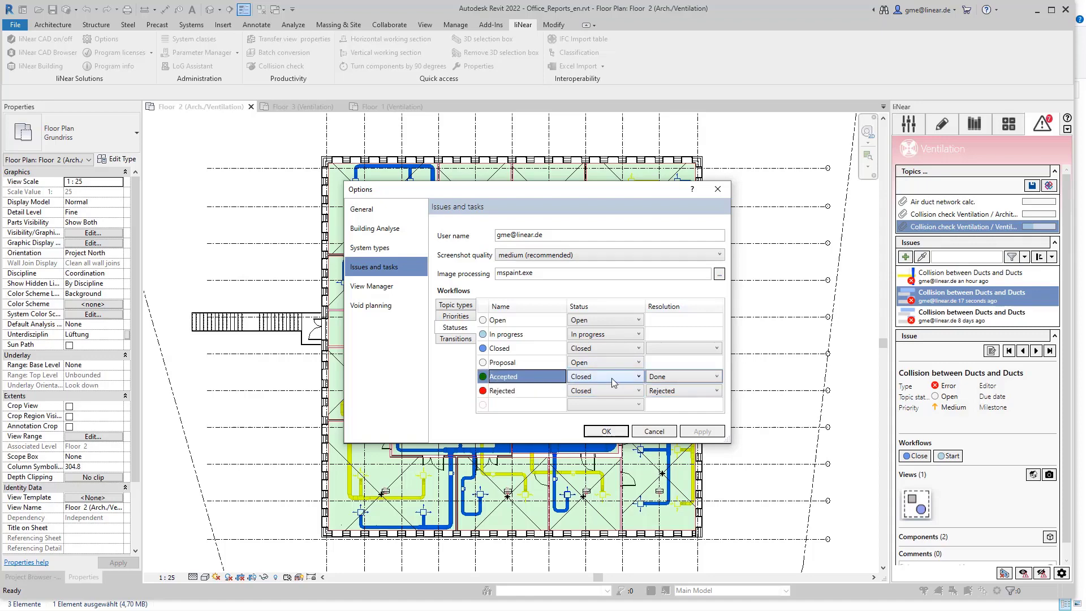
Step: Add a new workflow status named Review with Open as its status category
left_click(518, 404)
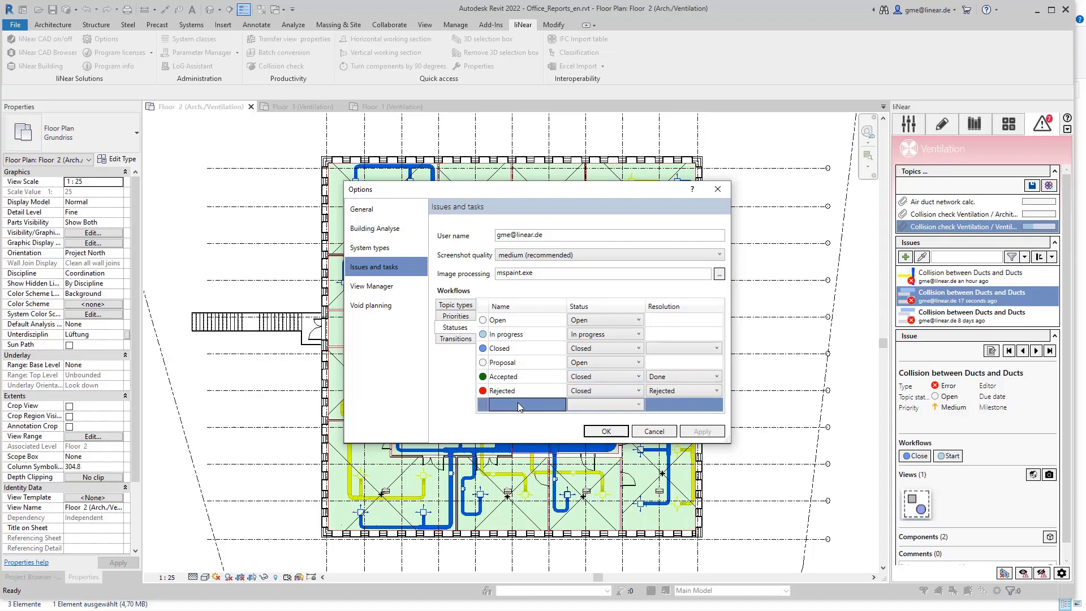
left_click(517, 403)
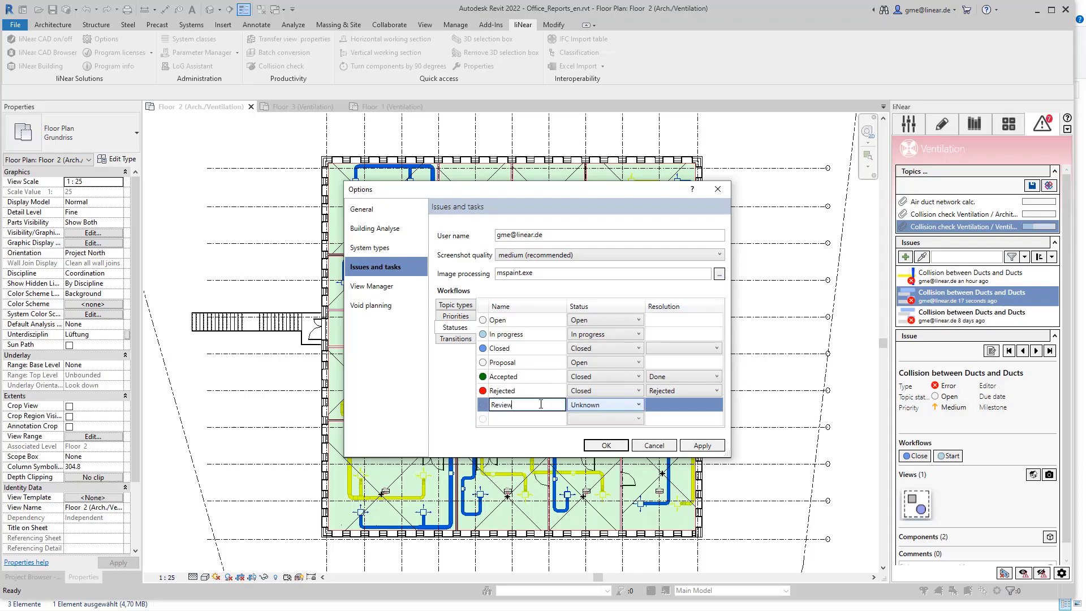
left_click(594, 406)
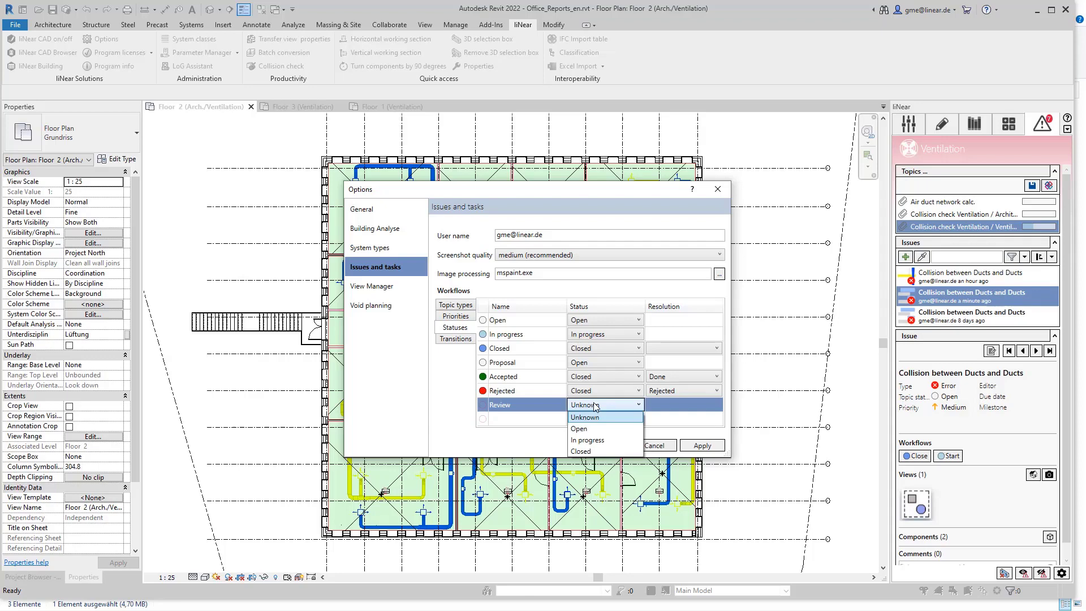
left_click(589, 431)
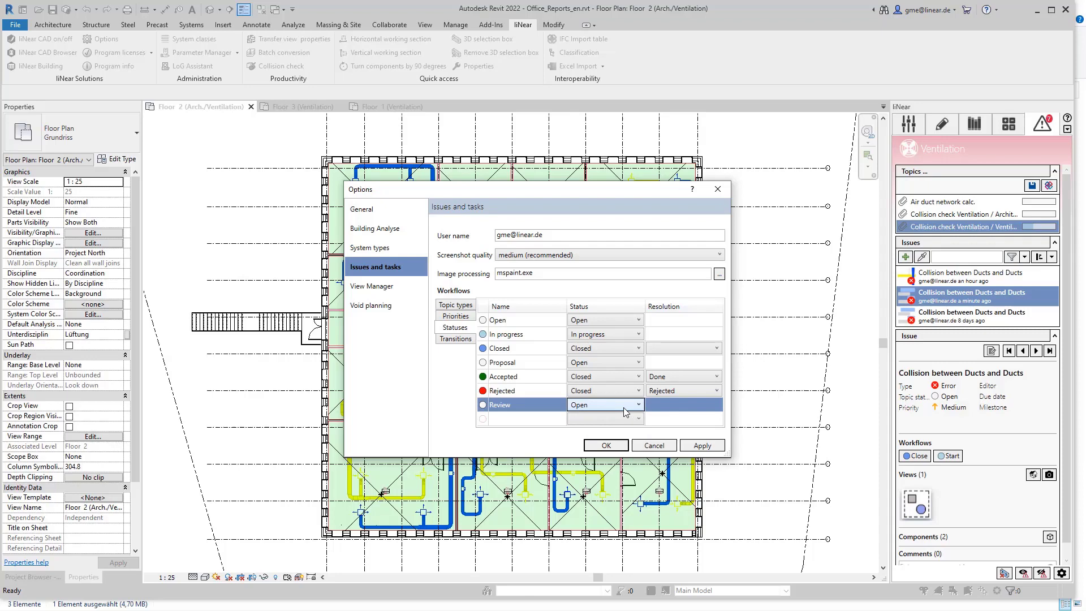
Step: Add a Review transition leading from In progress to Review
left_click(452, 340)
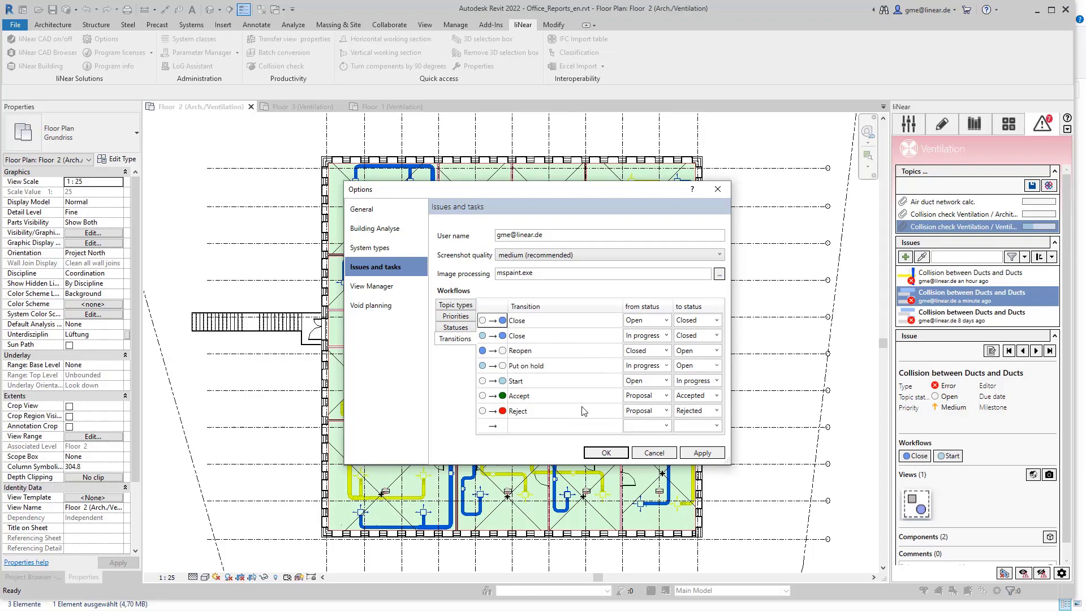
left_click(540, 424)
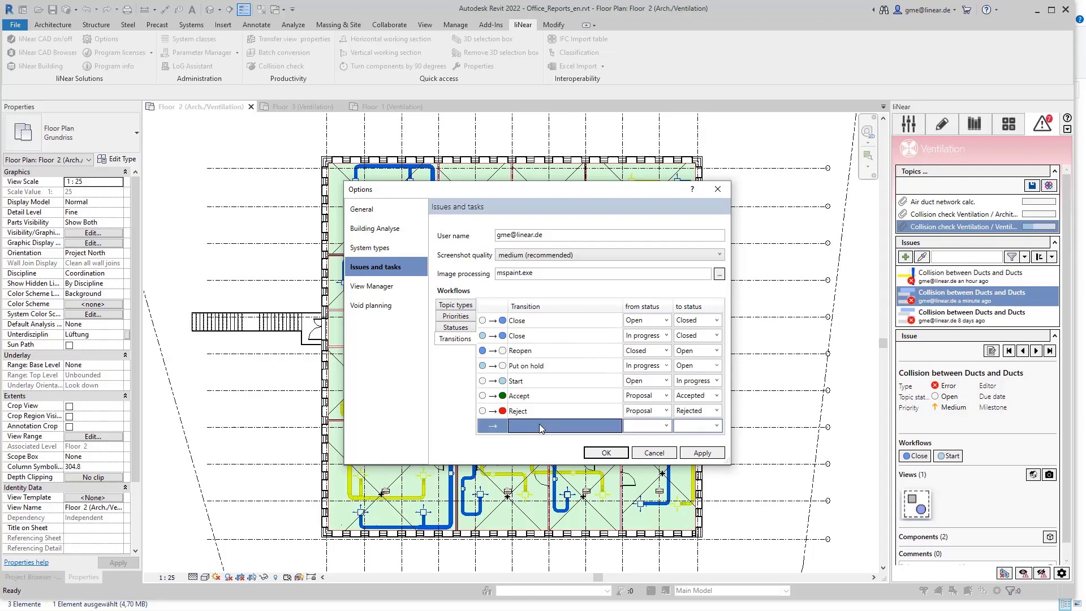
left_click(666, 425)
left_click(579, 427)
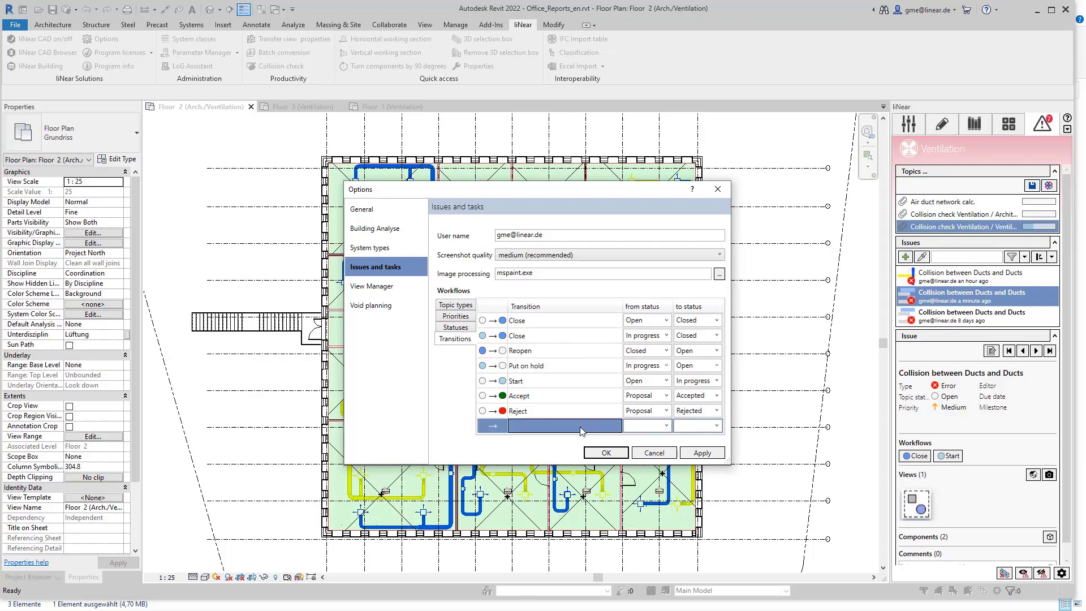
left_click(552, 425)
type("Review")
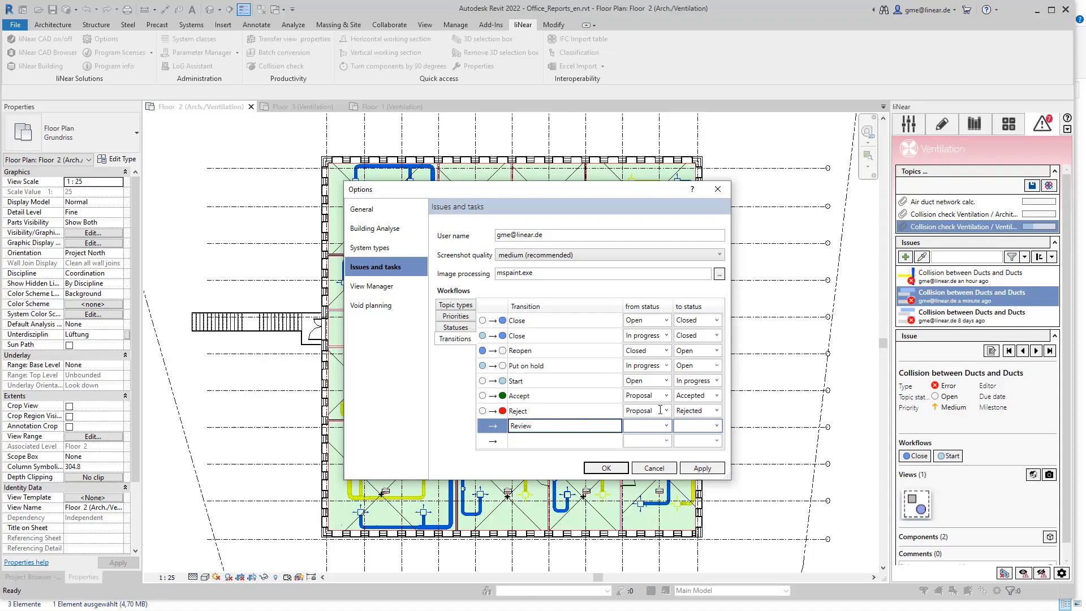
left_click(667, 426)
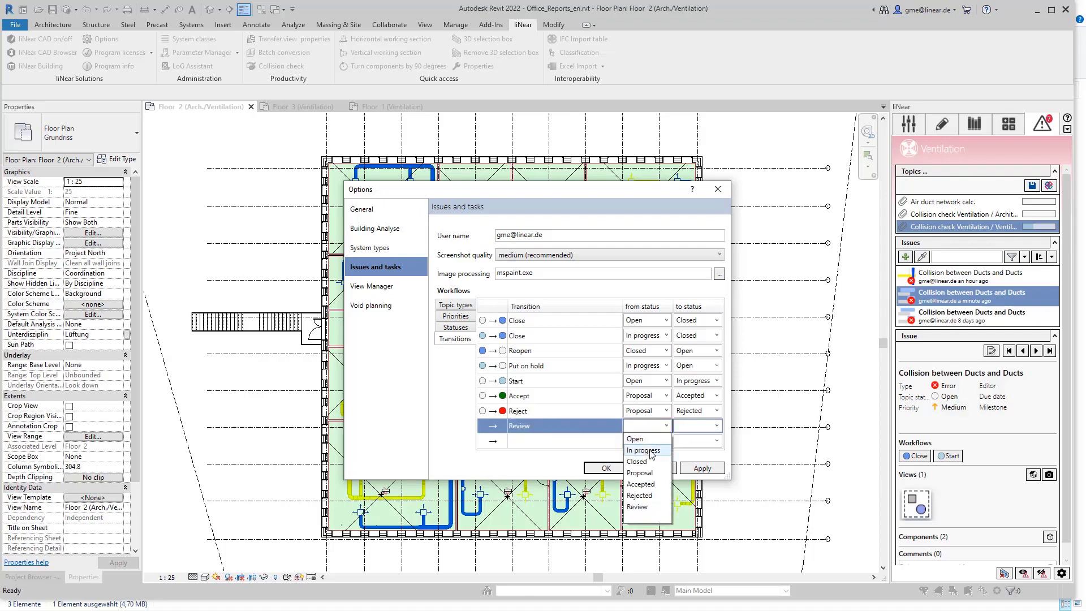
left_click(643, 450)
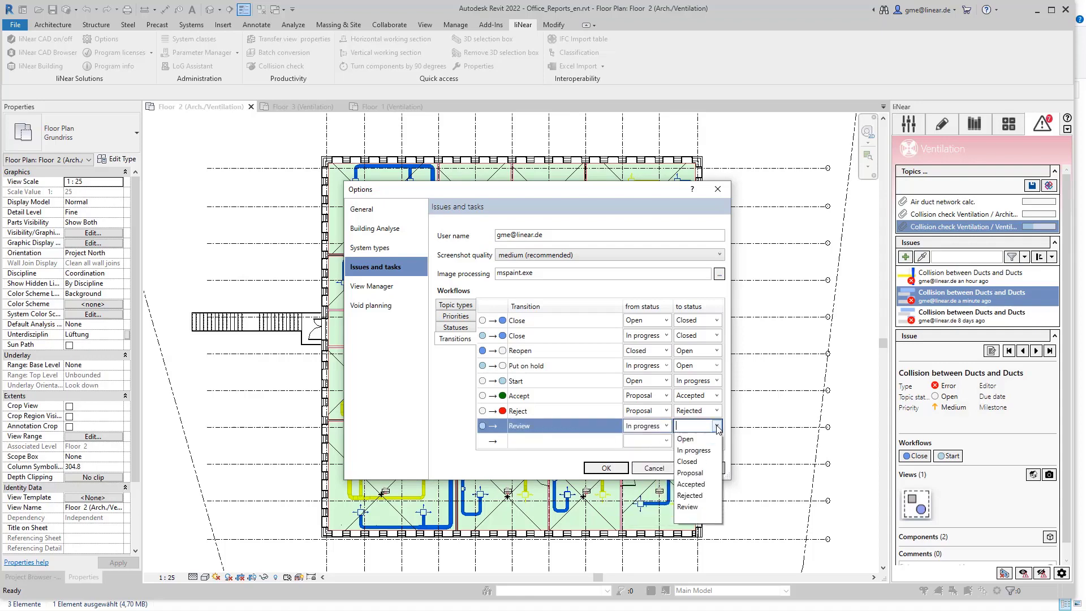
left_click(716, 426)
left_click(688, 506)
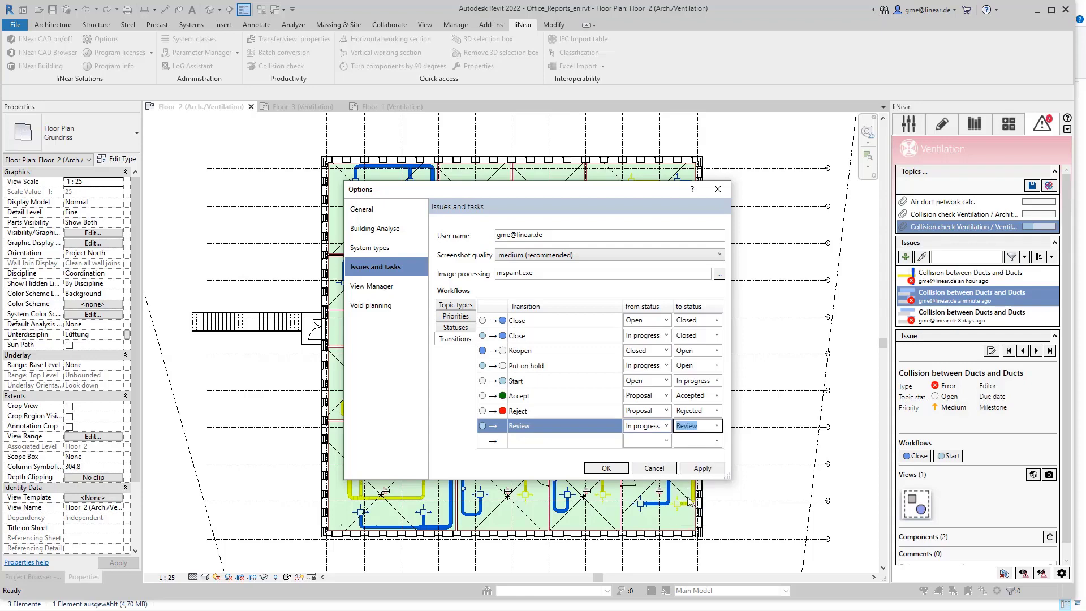
Step: Add a Close transition leading from Review to Closed
left_click(557, 441)
type("Close")
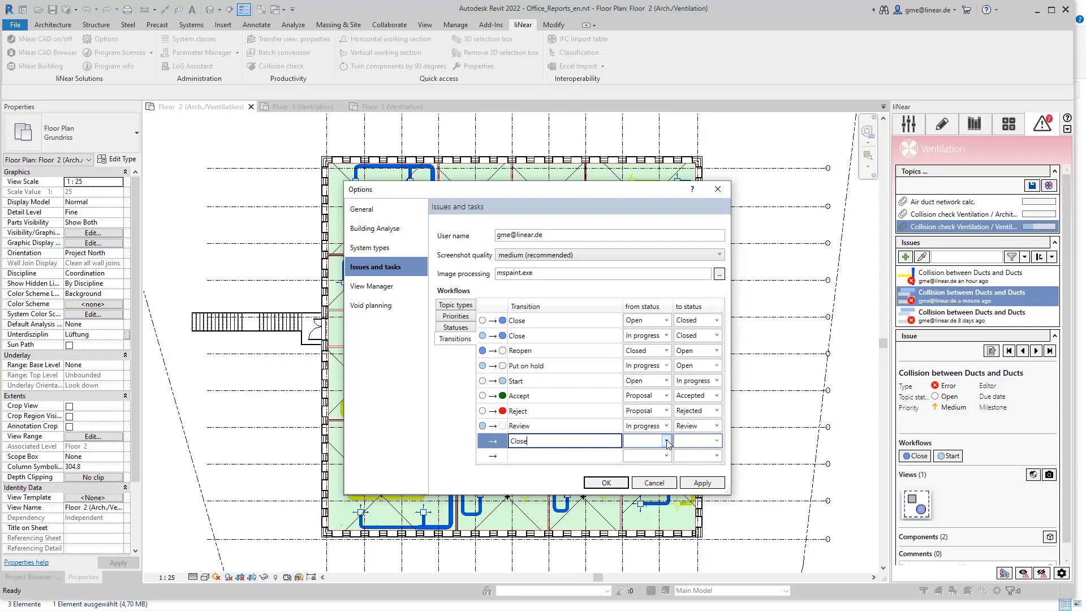
left_click(667, 440)
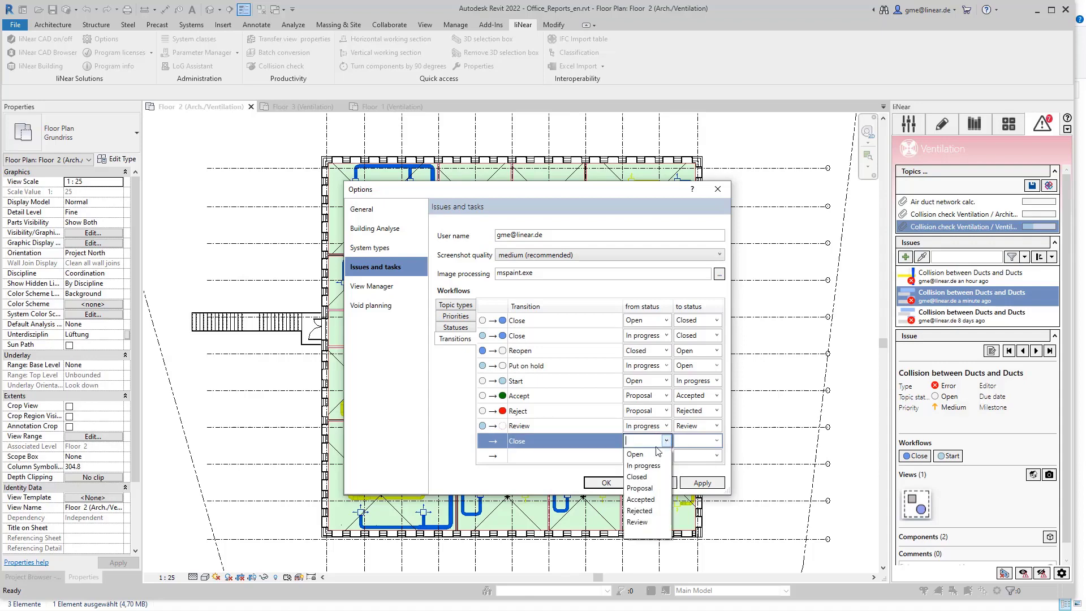
left_click(638, 522)
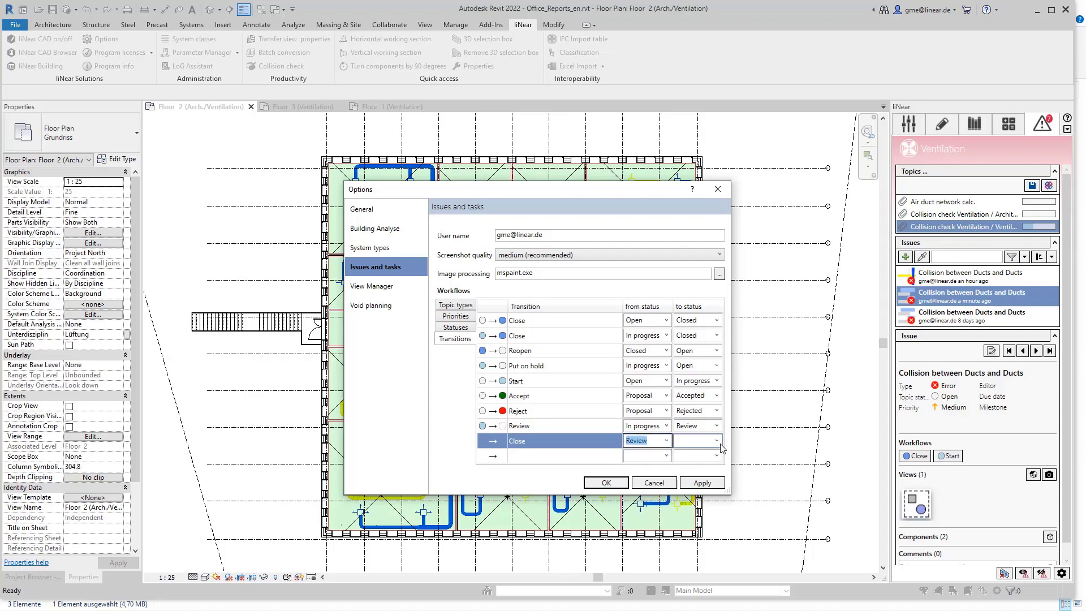
left_click(717, 441)
left_click(690, 477)
Step: Add a Reopen transition from Review to Open and apply the transitions
left_click(566, 456)
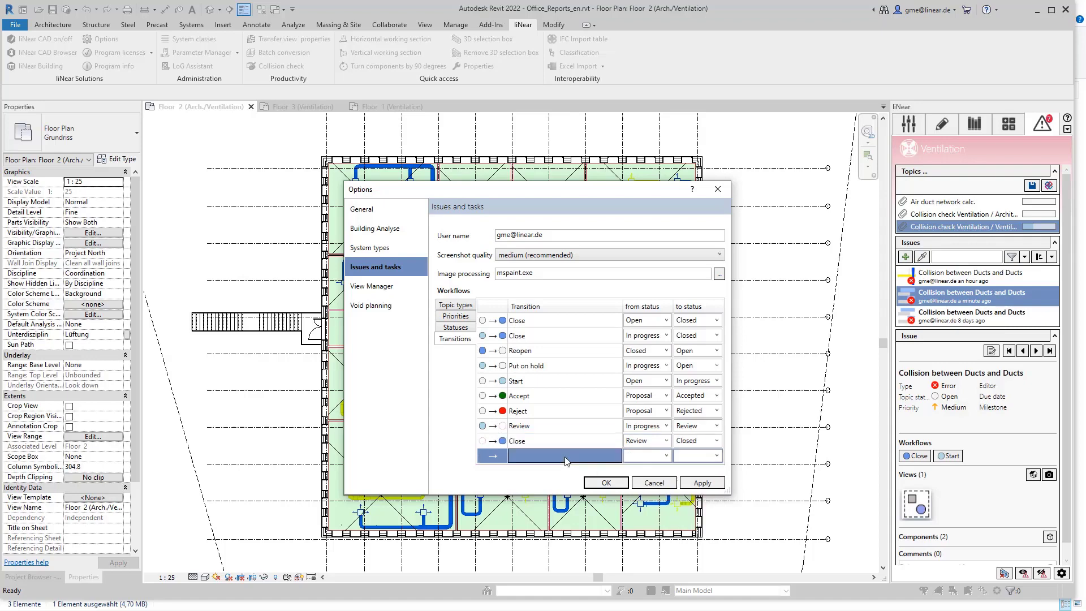
type("Reopen")
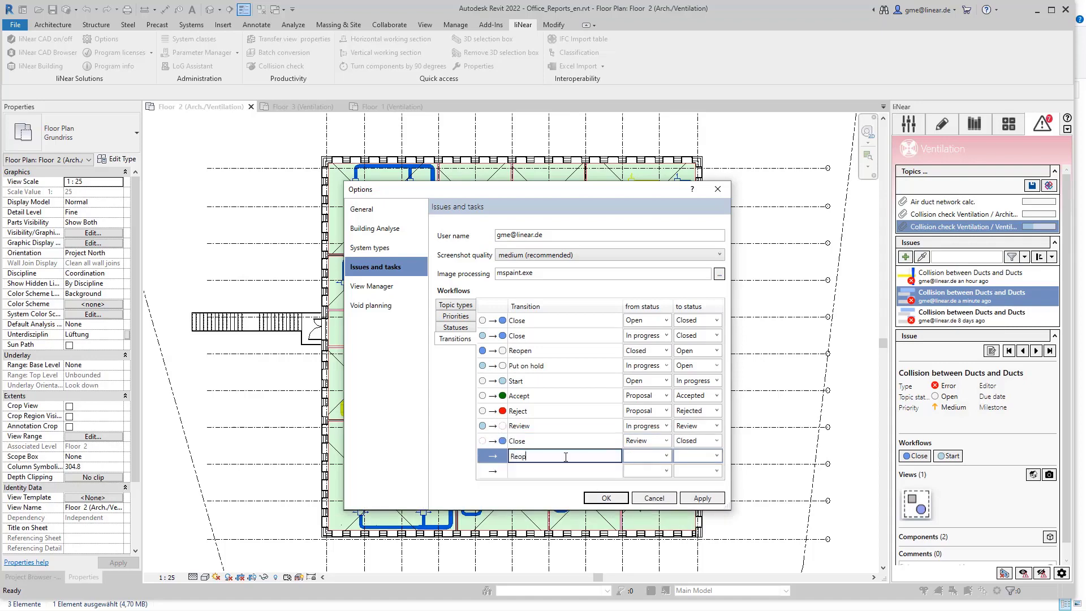
left_click(666, 457)
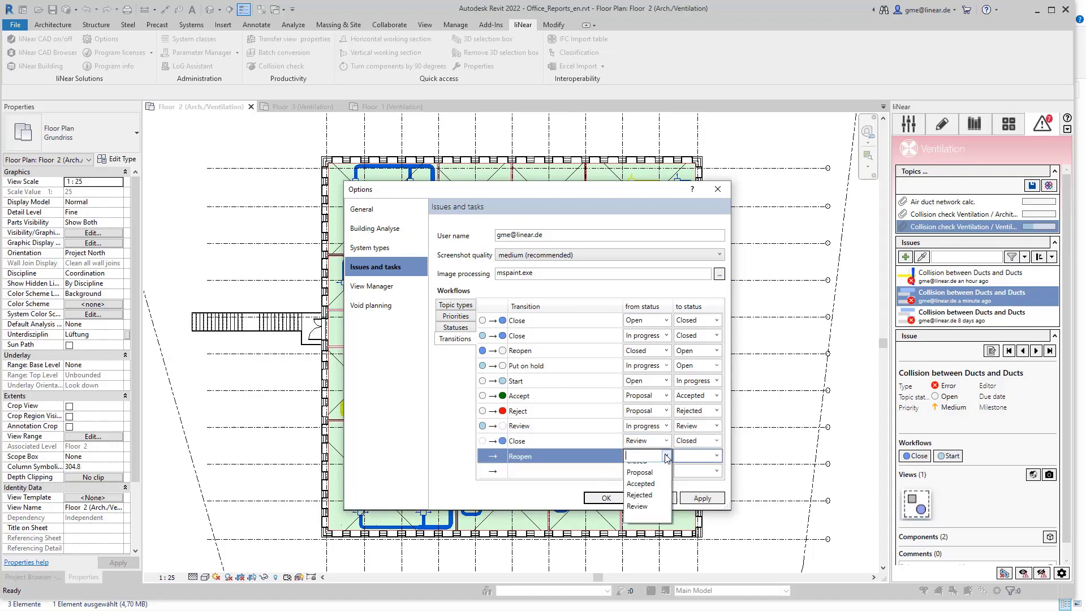
left_click(639, 537)
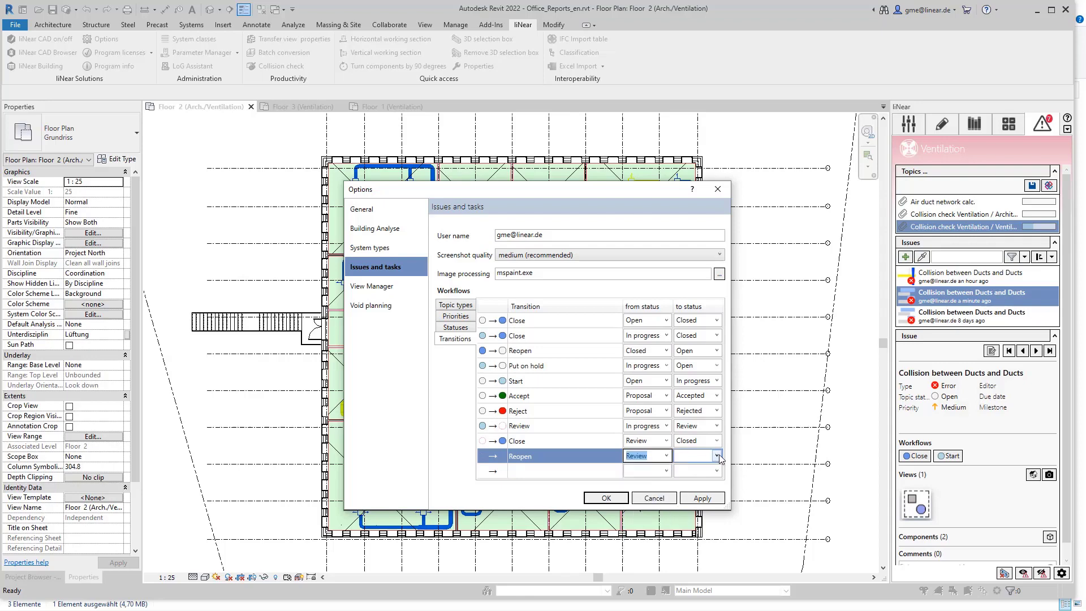
left_click(717, 456)
left_click(694, 469)
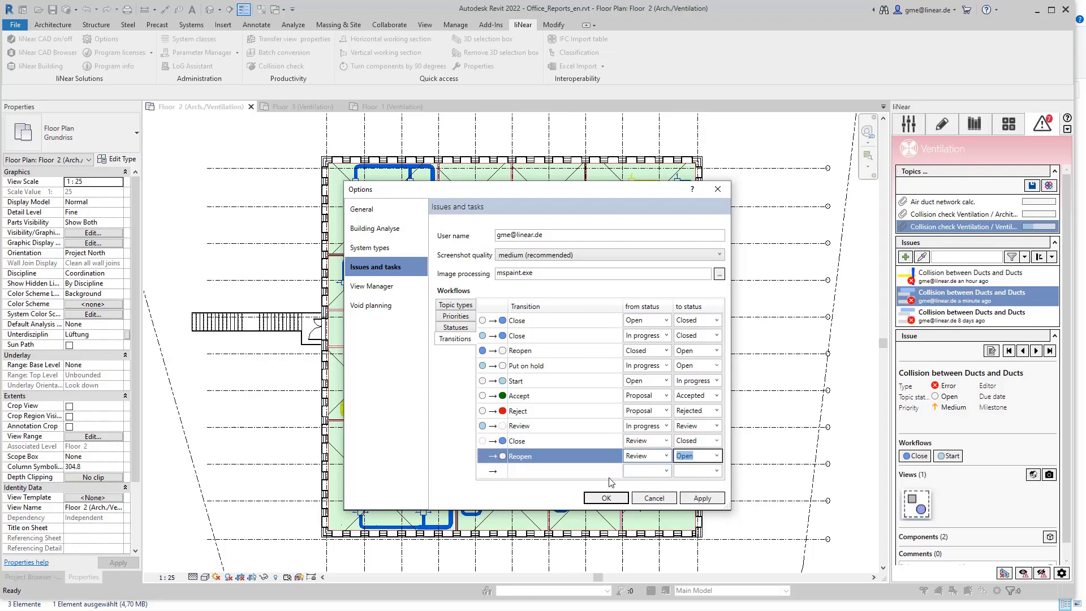
left_click(702, 499)
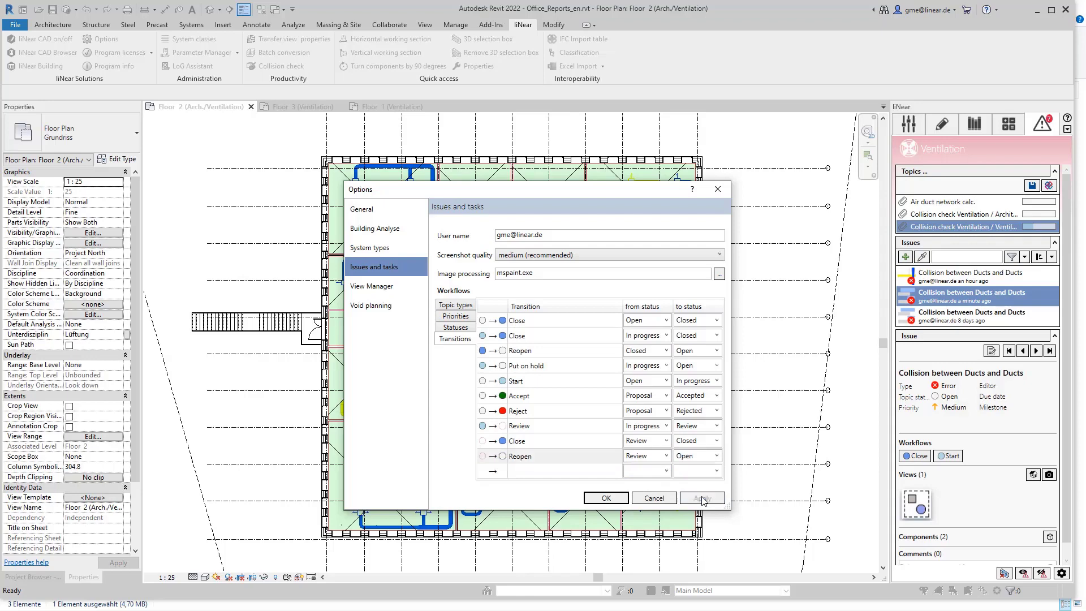
Step: Save the options, zoom to the first ducts collision issue, and set it to Review
left_click(605, 498)
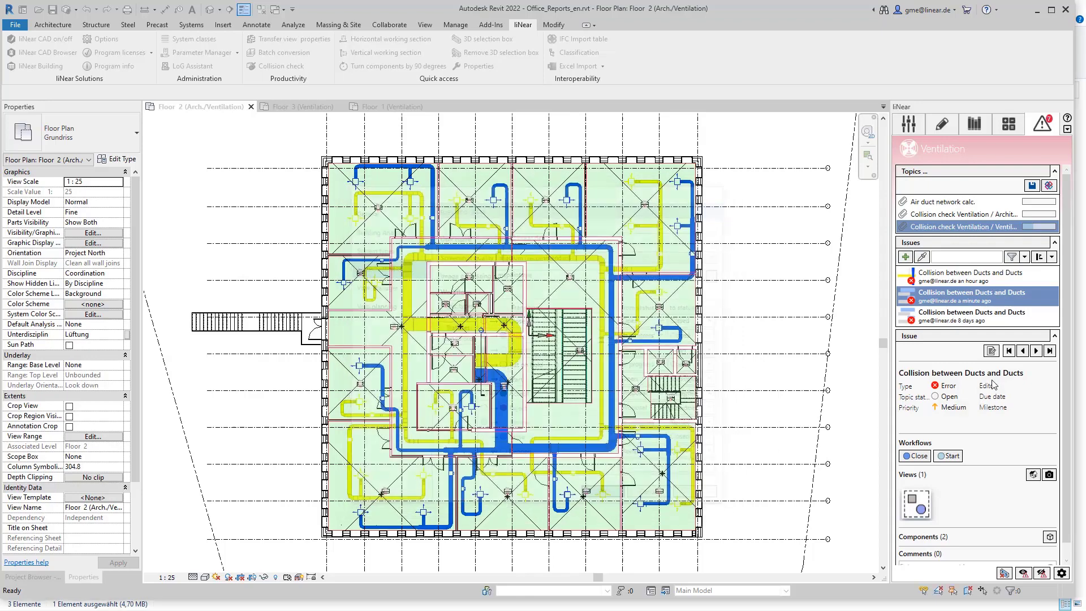
left_click(972, 277)
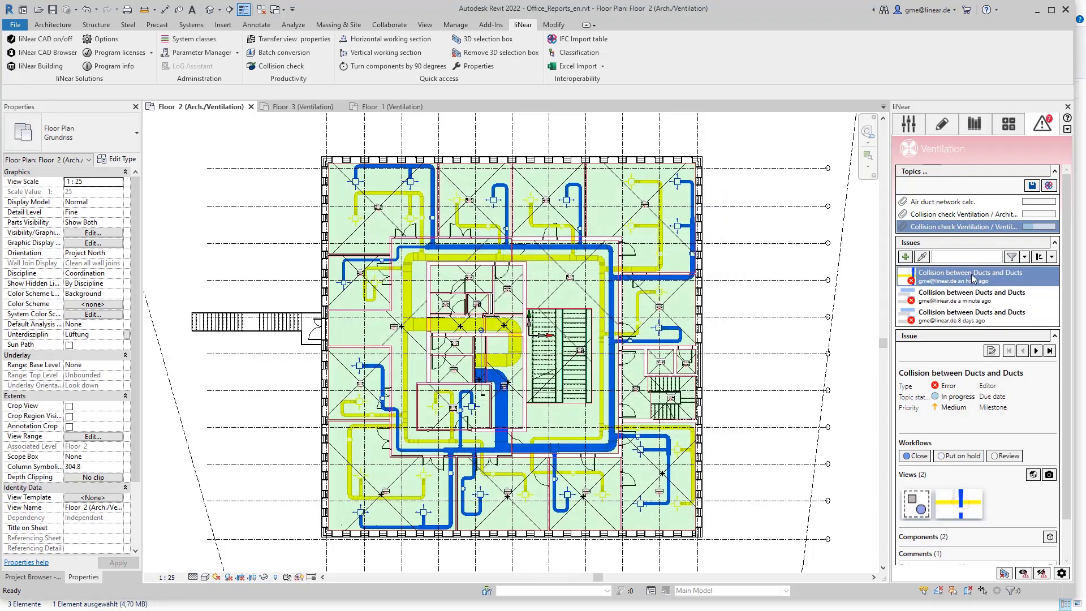
double_click(973, 277)
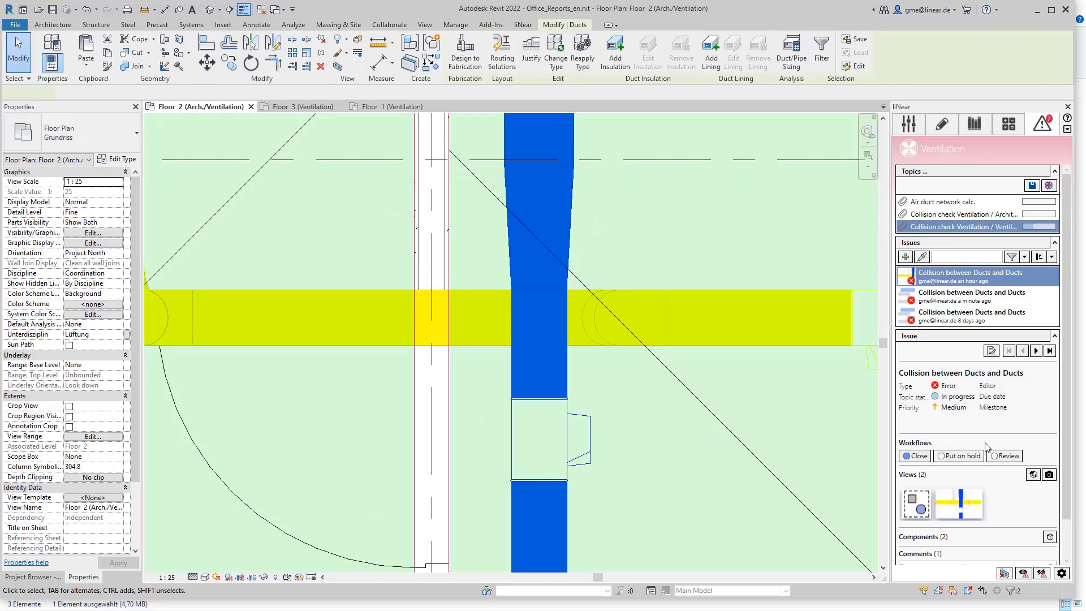
scroll(986, 447, "down", 2)
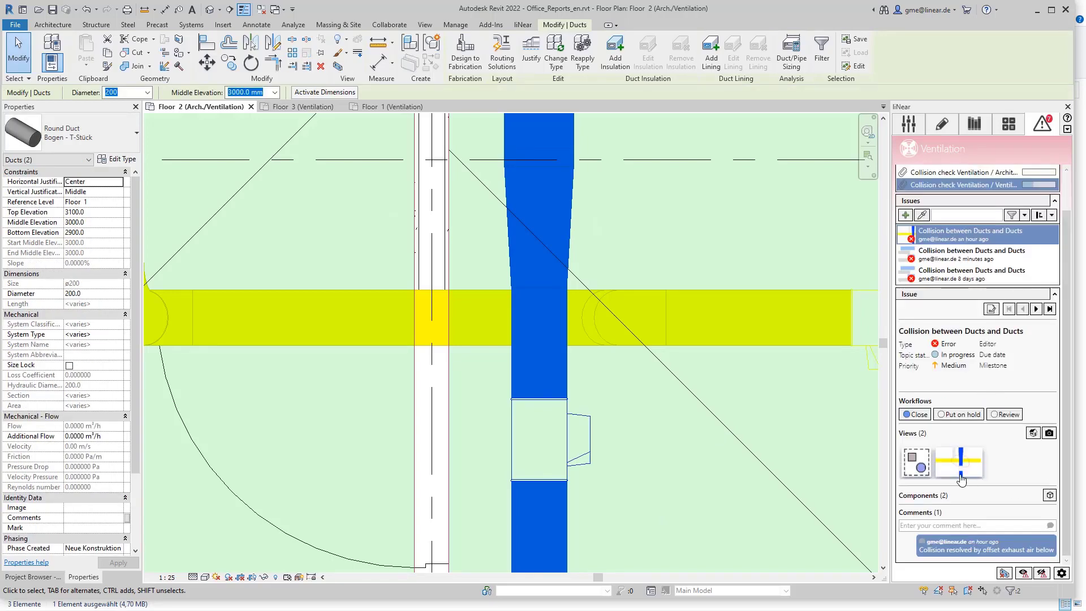
mouse_move(958, 469)
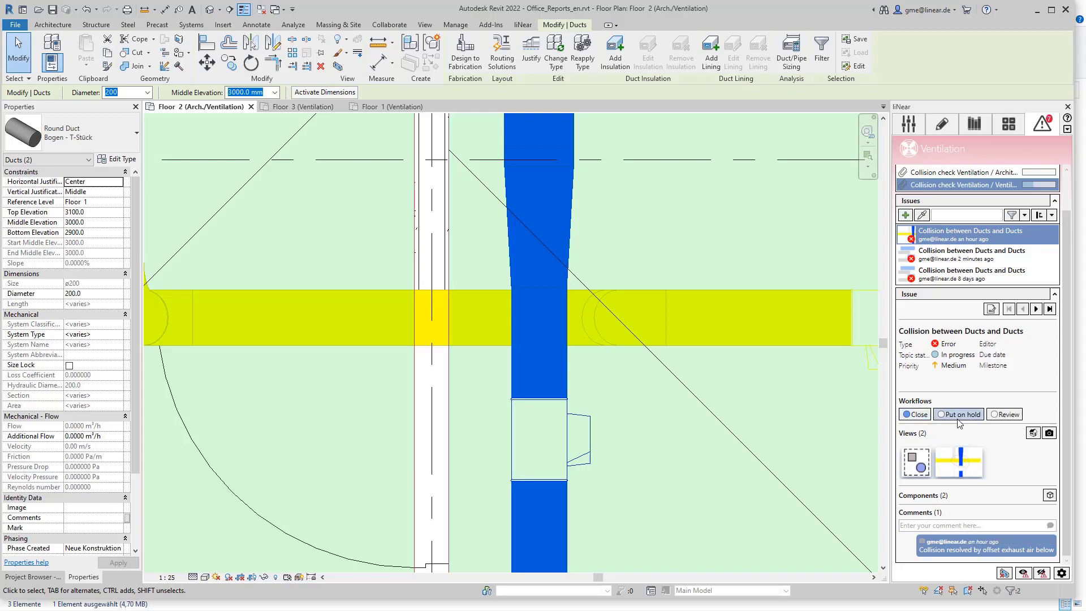
left_click(1008, 415)
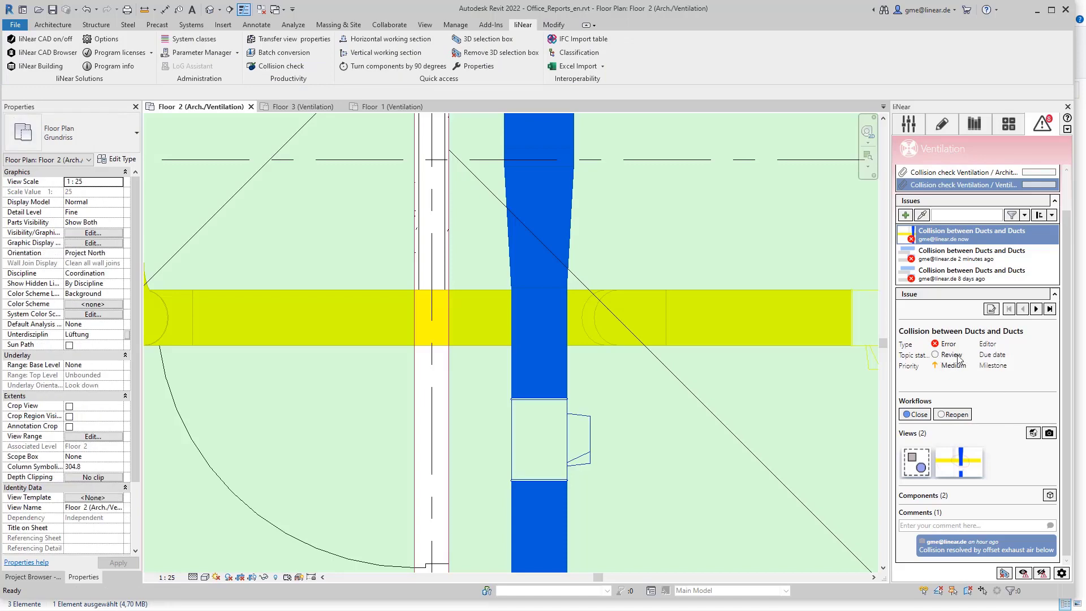
Step: Enter the editor's name and a 11.06.2021 due date for the collision issue
left_click(991, 309)
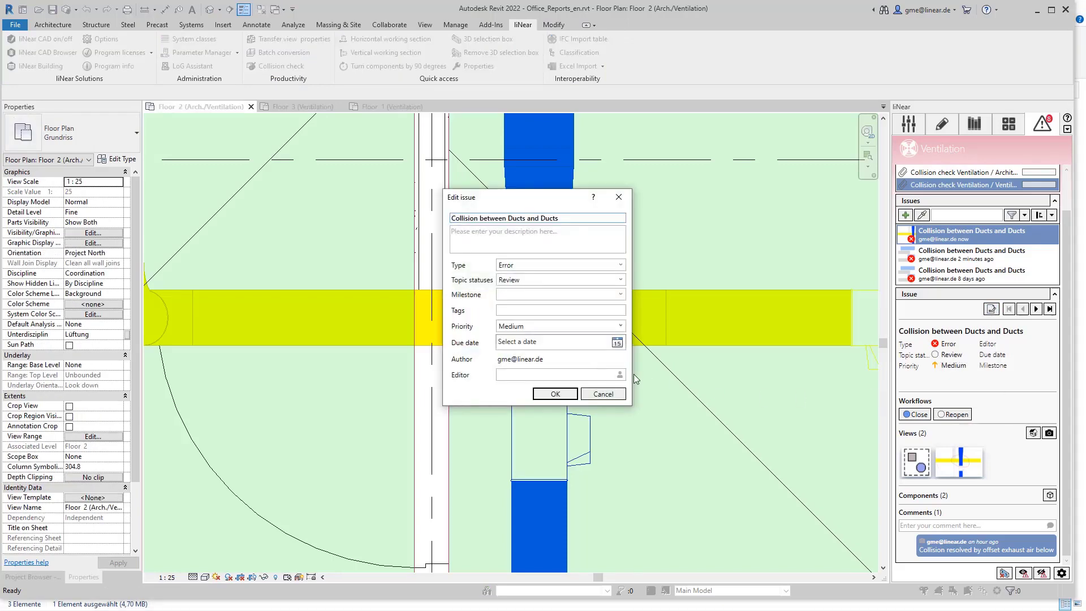
left_click(536, 375)
type("Jo")
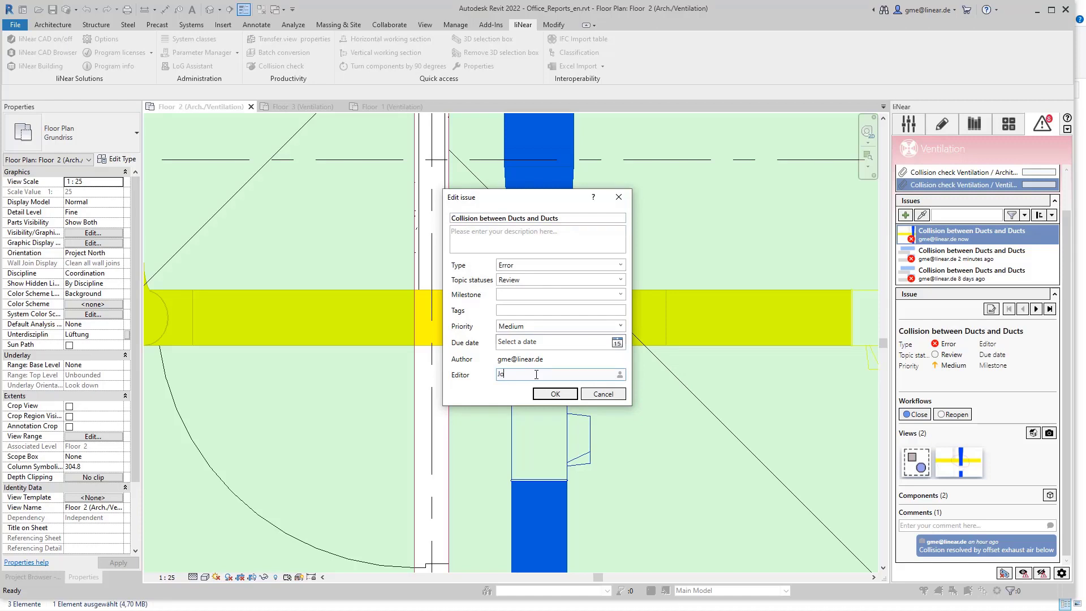
type("n Doe")
left_click(617, 343)
left_click(560, 394)
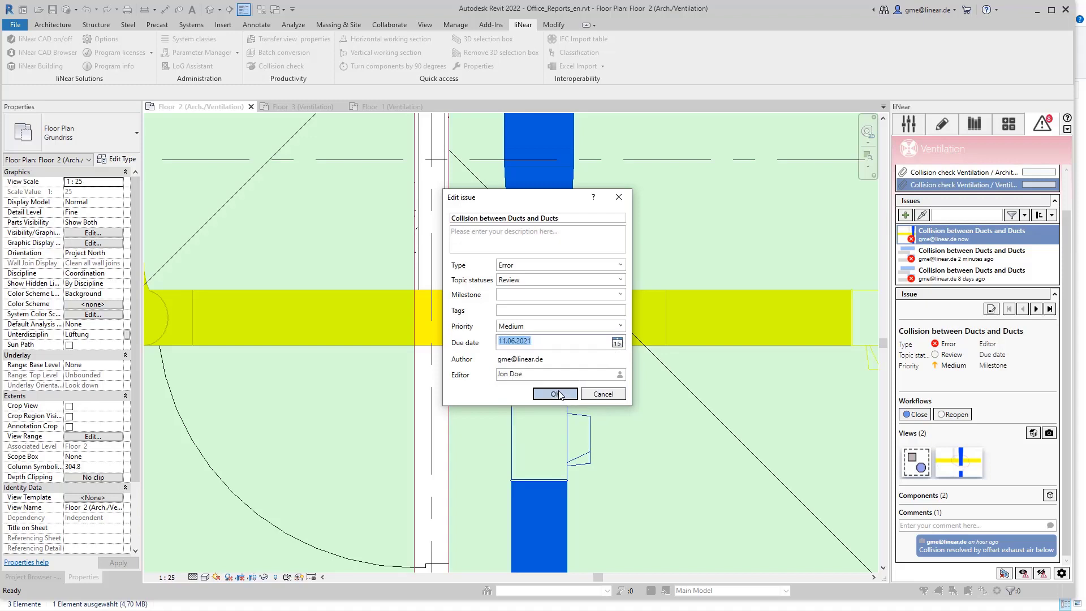
left_click(534, 293)
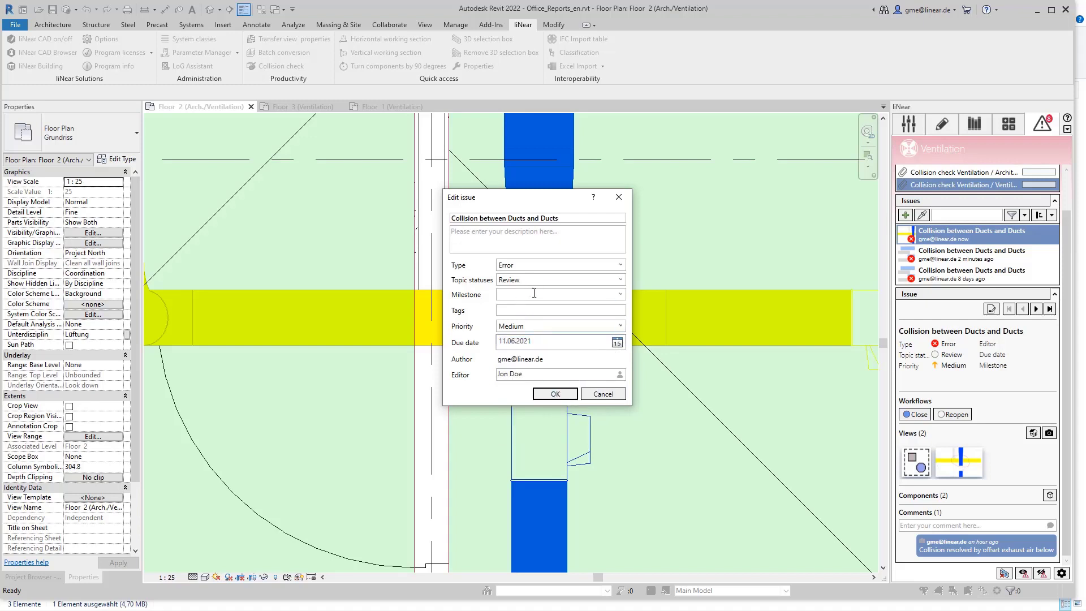
left_click(555, 394)
scroll(1067, 199, "up", 2)
scroll(1067, 199, "up", 1)
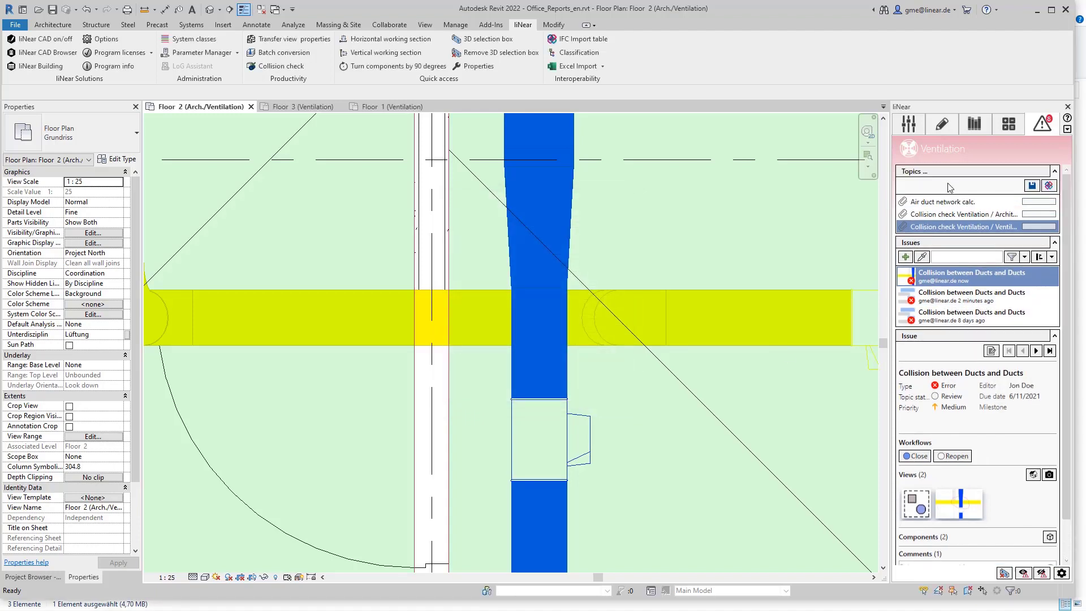
Step: Store the 'Collision check Ventilation / Ventilation' topic externally as a .bcf file
left_click(928, 172)
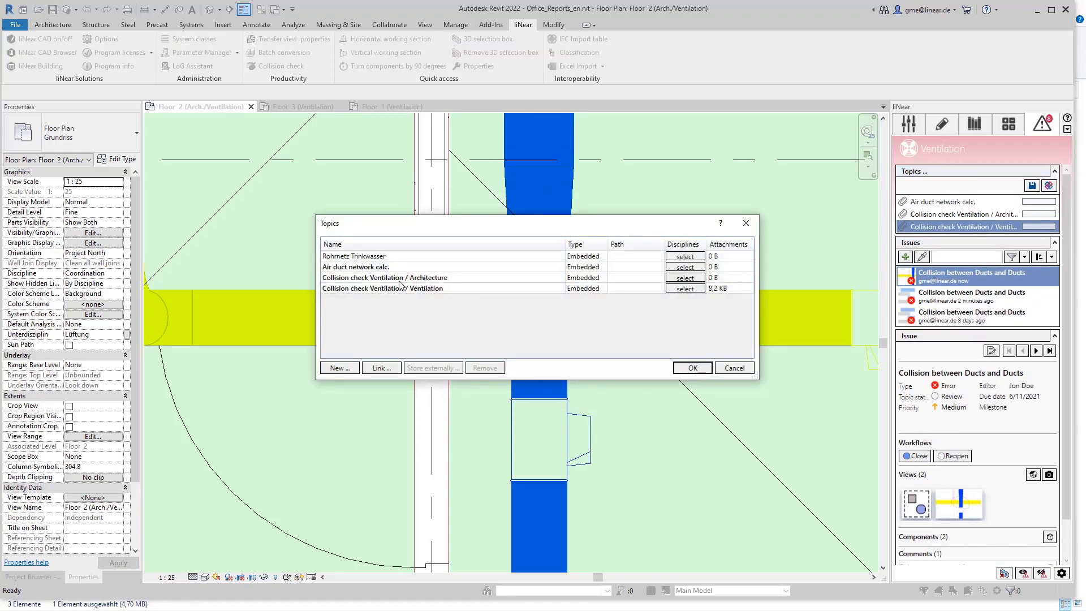
left_click(426, 286)
left_click(439, 368)
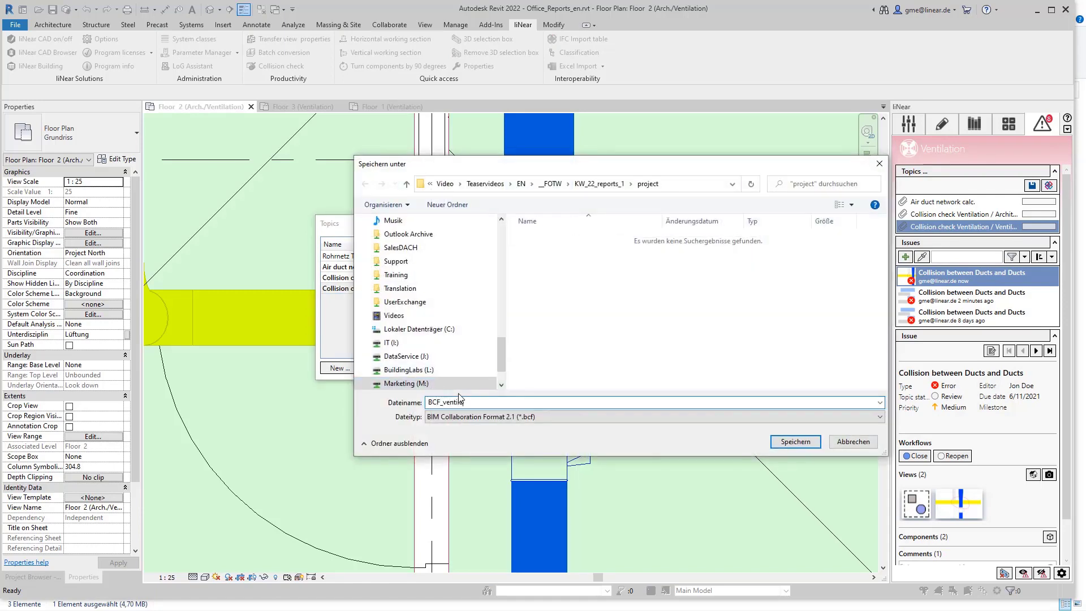
left_click(795, 441)
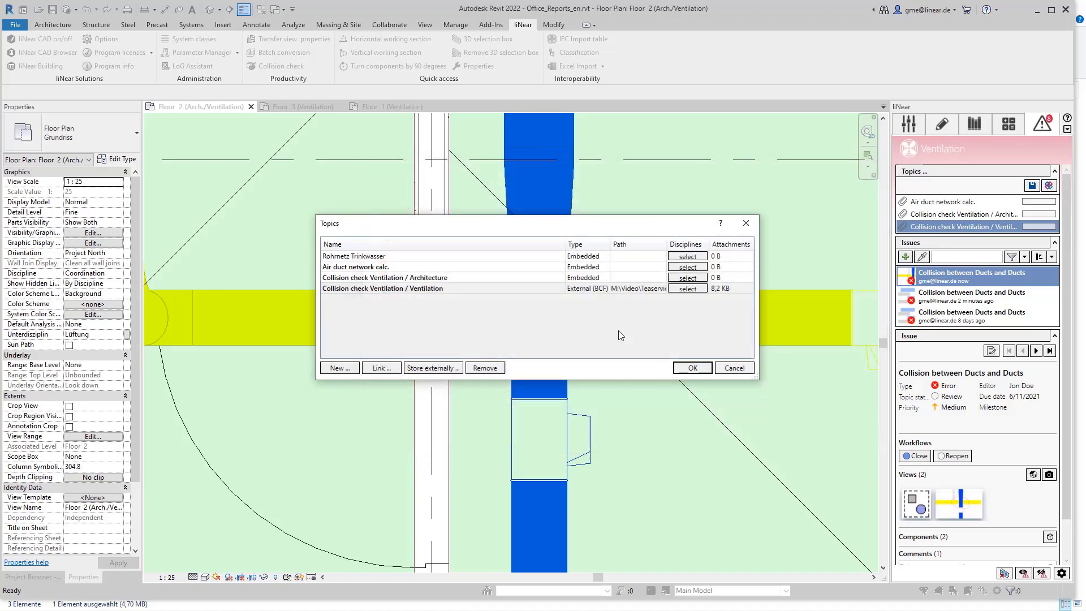
left_click(693, 368)
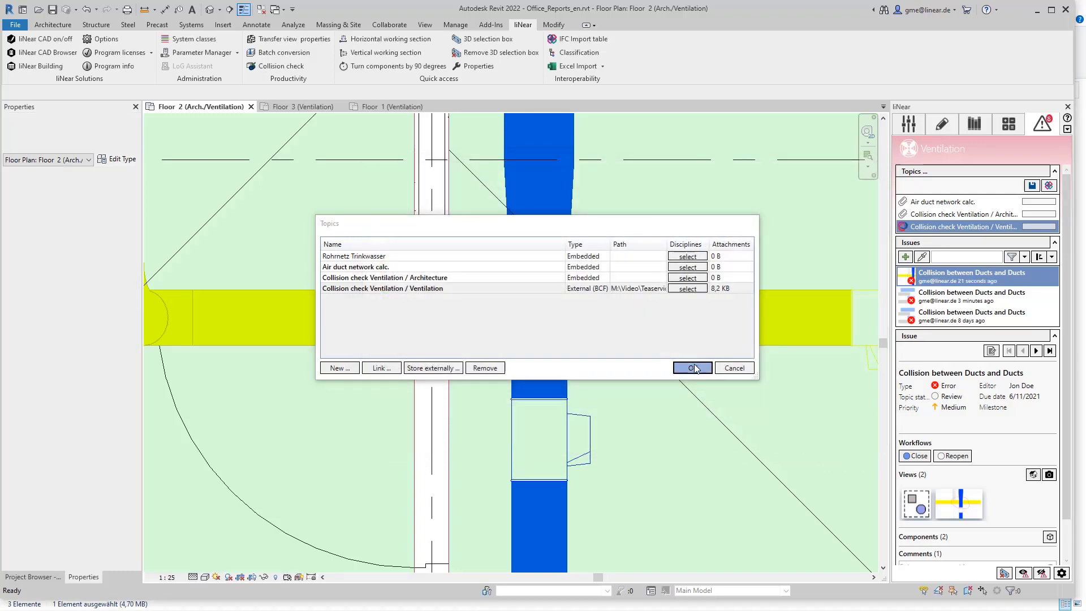